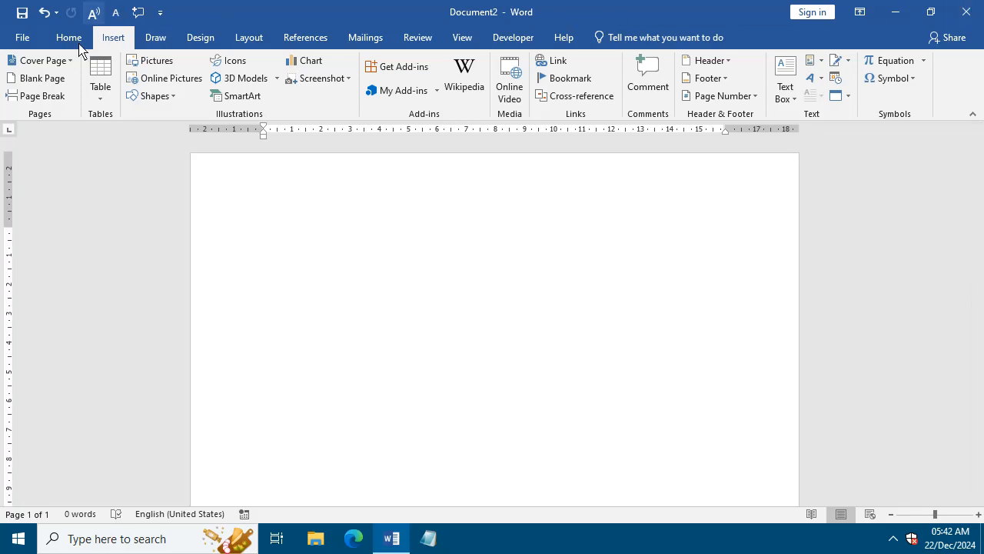
Insert the picture "akshay" from the Pictures folder into the blank document.
left_click(150, 61)
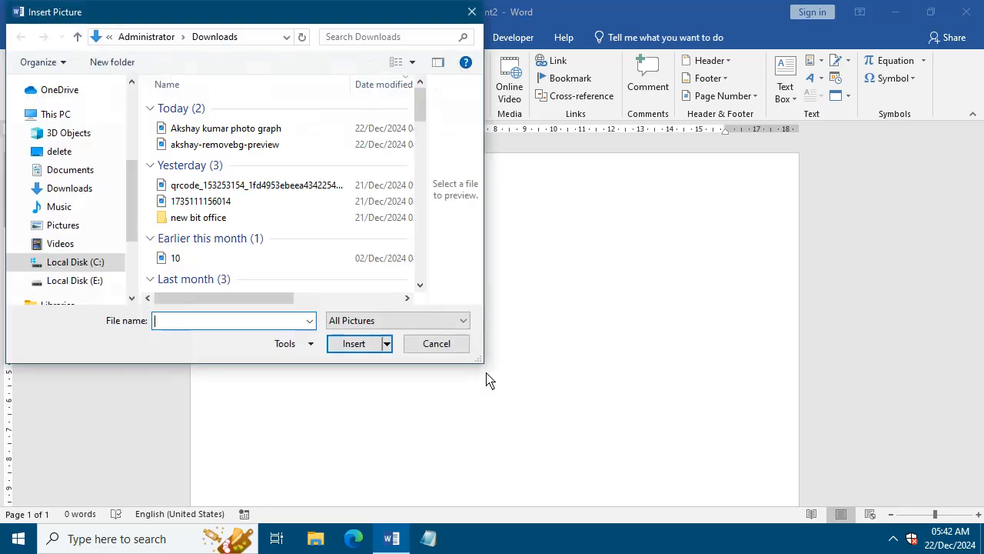
left_click(80, 228)
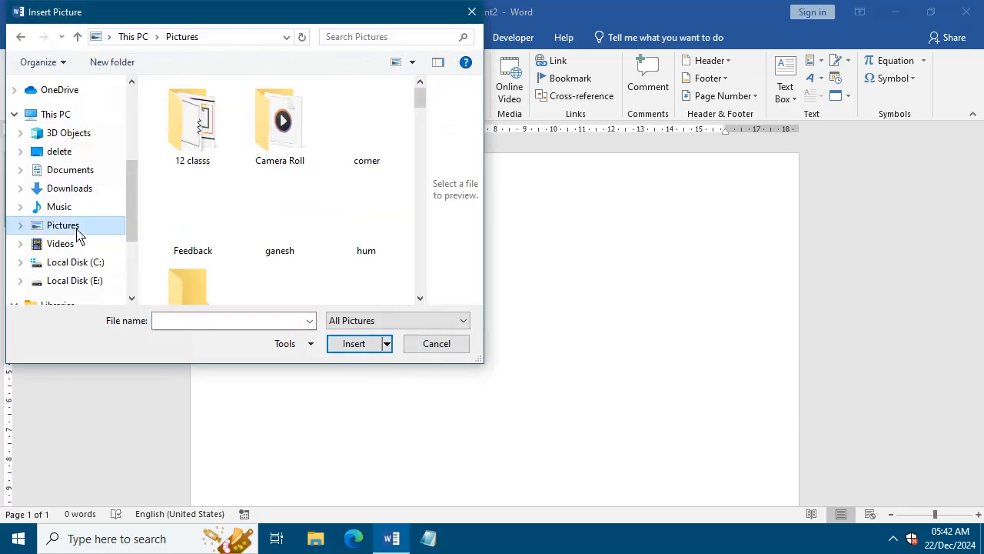
left_click_drag(421, 100, 428, 149)
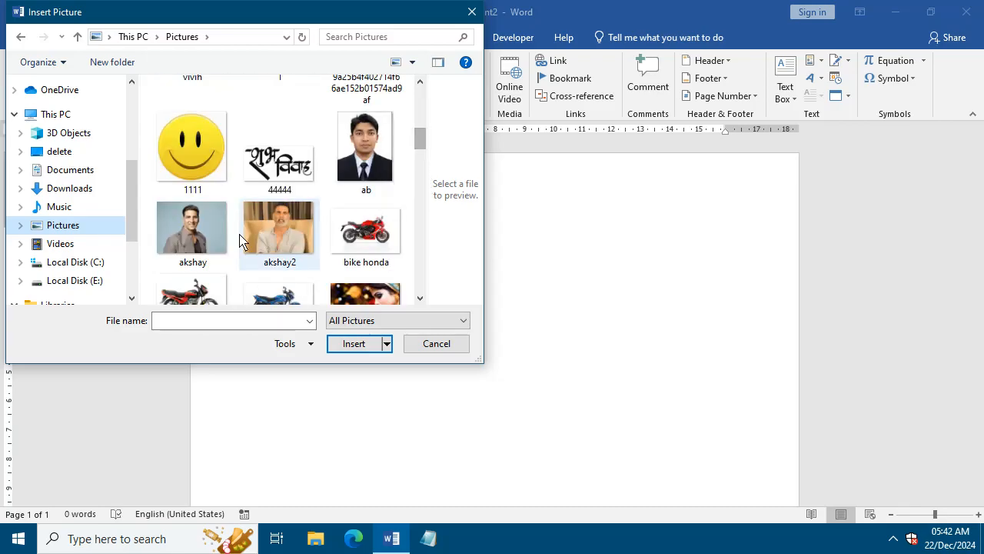
left_click(175, 231)
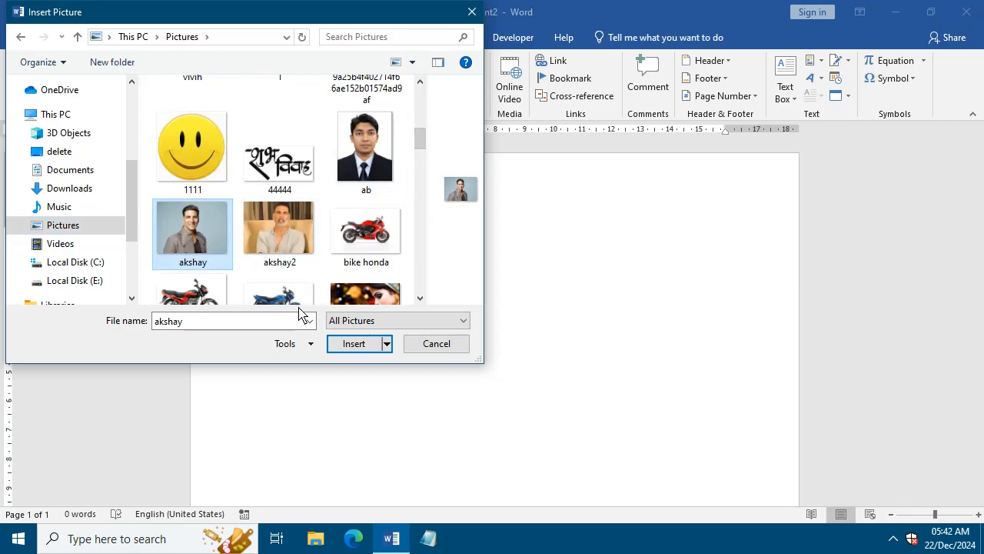
left_click(360, 344)
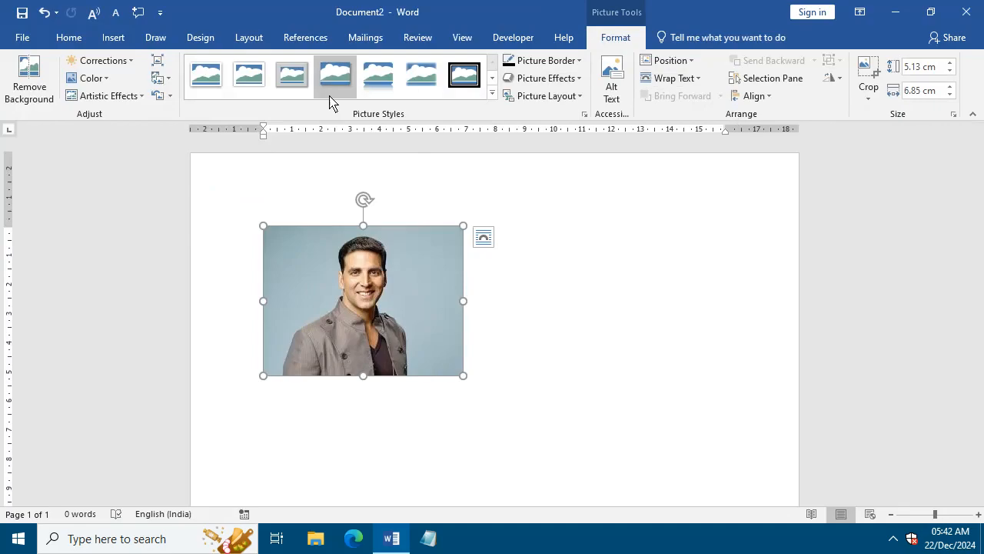
Crop the picture on both sides and the bottom to a head-and-shoulders portrait about 3.97 cm high and 2.75 cm wide.
left_click(868, 96)
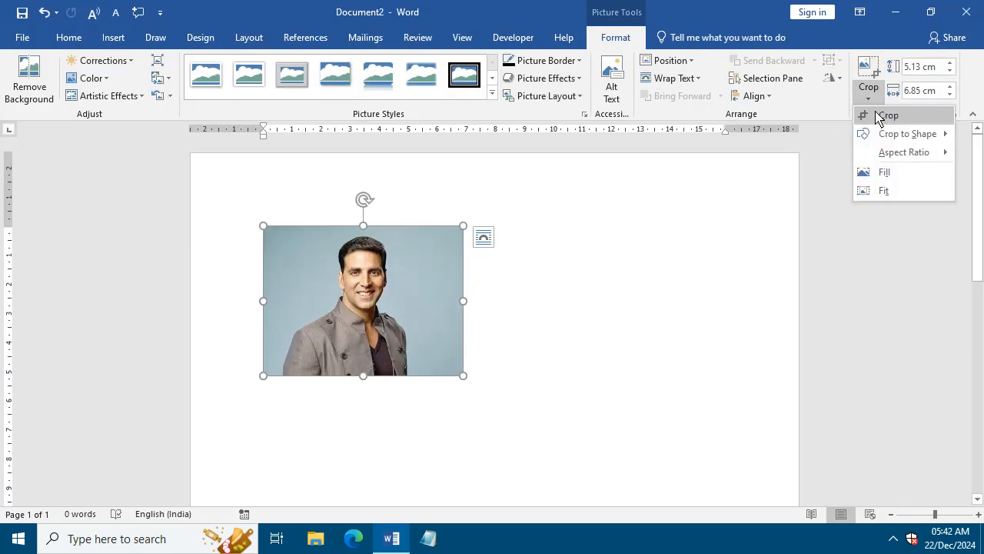
left_click(879, 118)
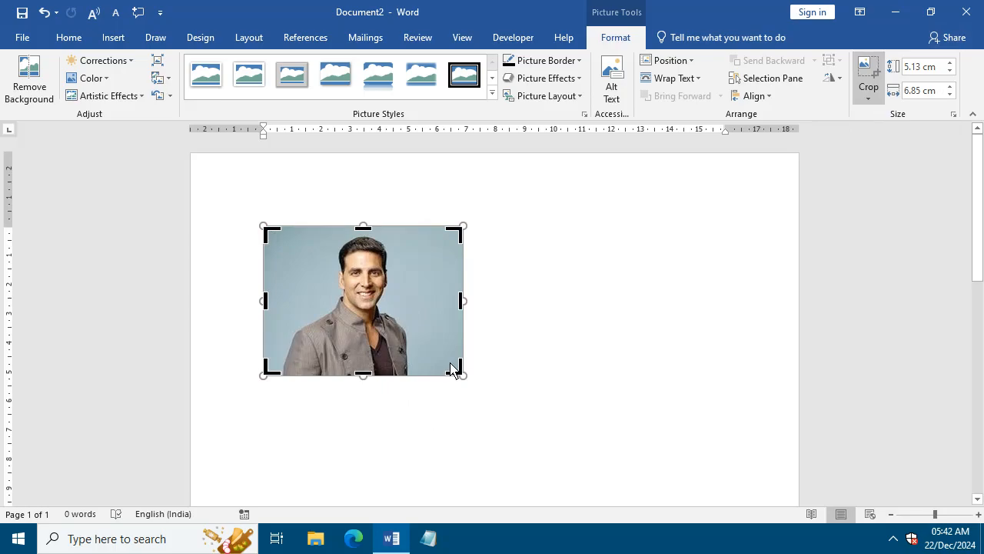
left_click_drag(459, 375, 404, 370)
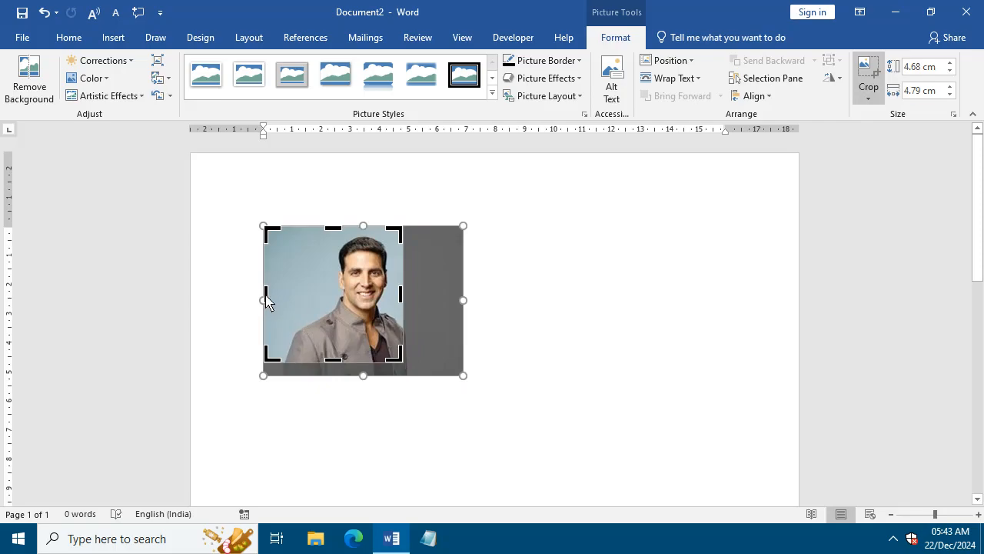
left_click_drag(266, 300, 324, 300)
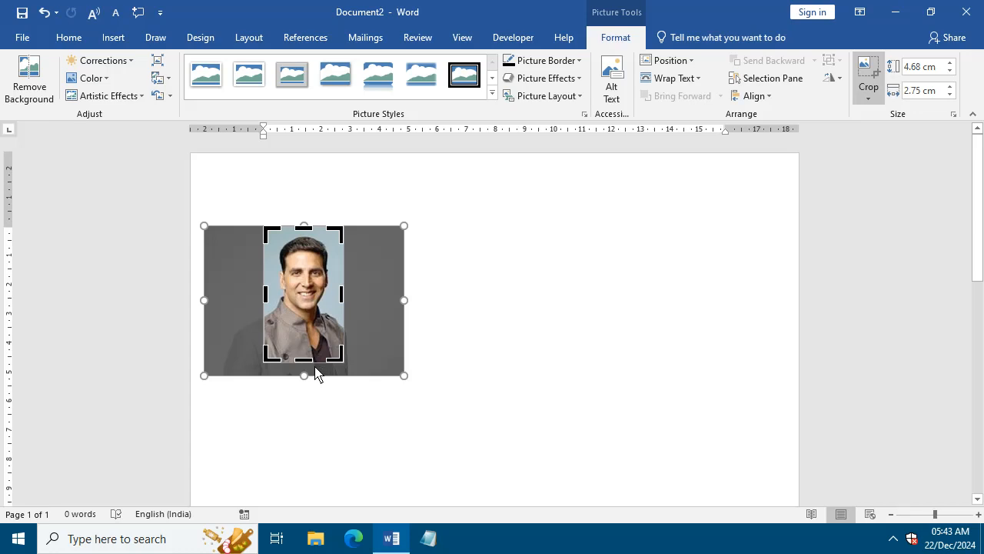
left_click_drag(312, 363, 303, 343)
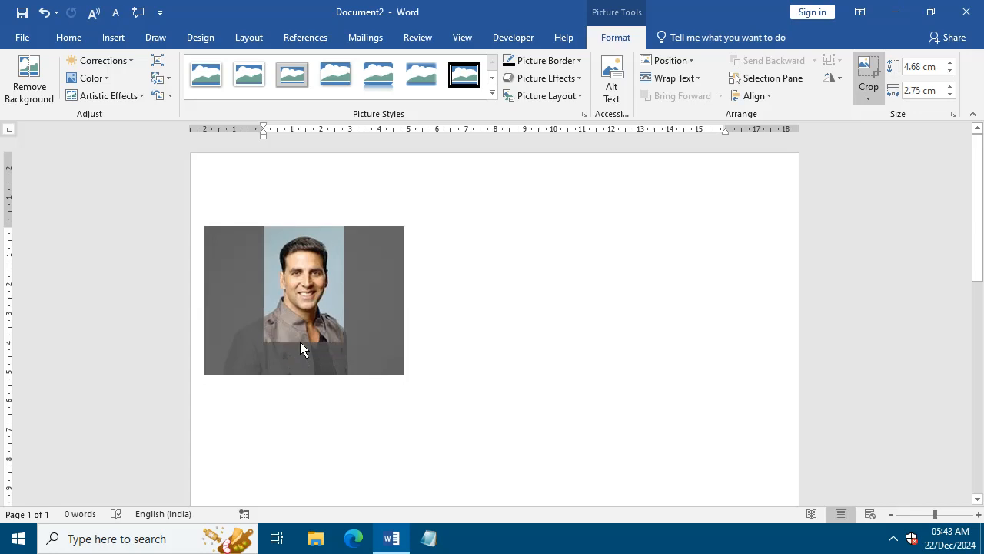
left_click(433, 367)
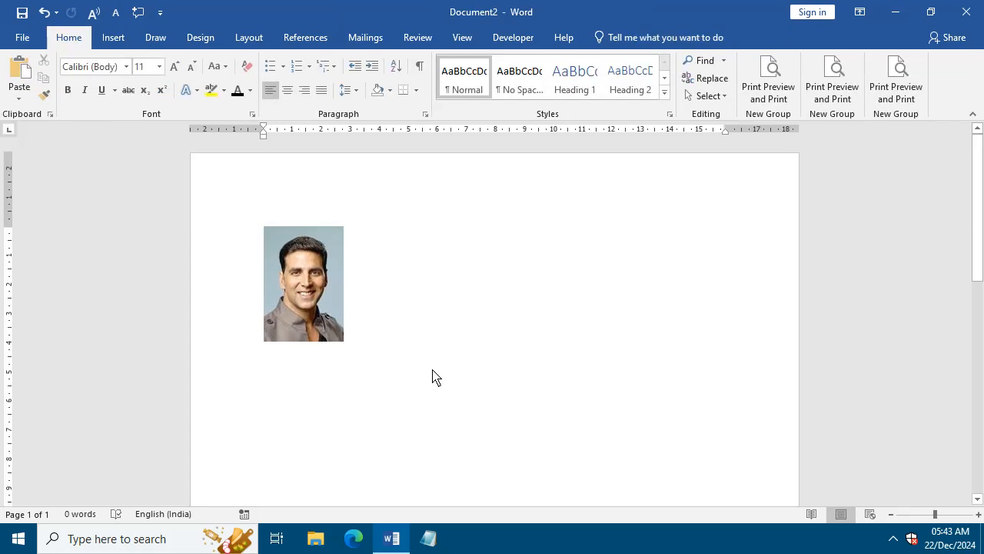
Enlarge the cropped portrait to about 5.91 cm high and 4.87 cm wide.
left_click(293, 300)
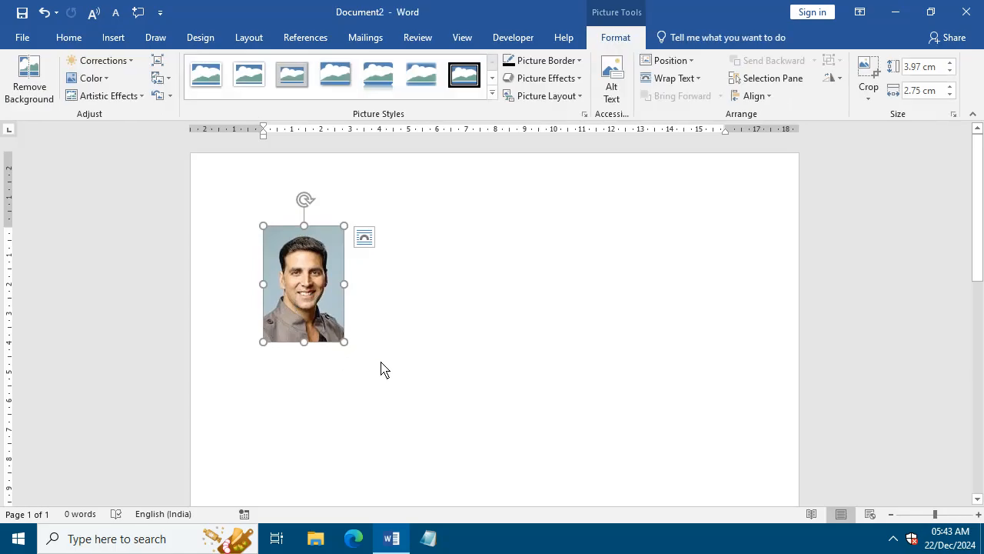
left_click_drag(344, 343, 385, 371)
left_click_drag(383, 314, 406, 314)
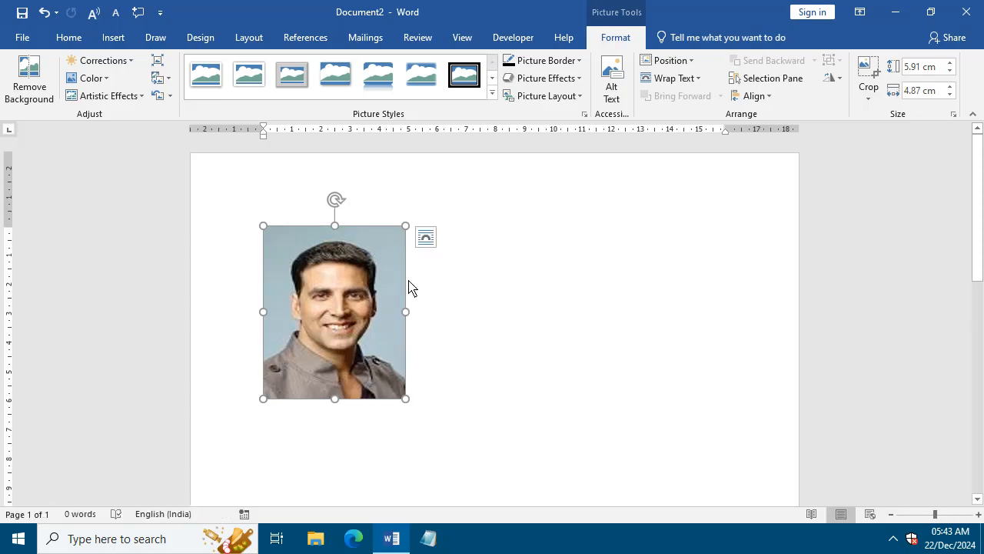
Set the portrait's text wrapping to In Front of Text and move it slightly down and to the right.
left_click_drag(336, 331, 365, 387)
left_click(425, 237)
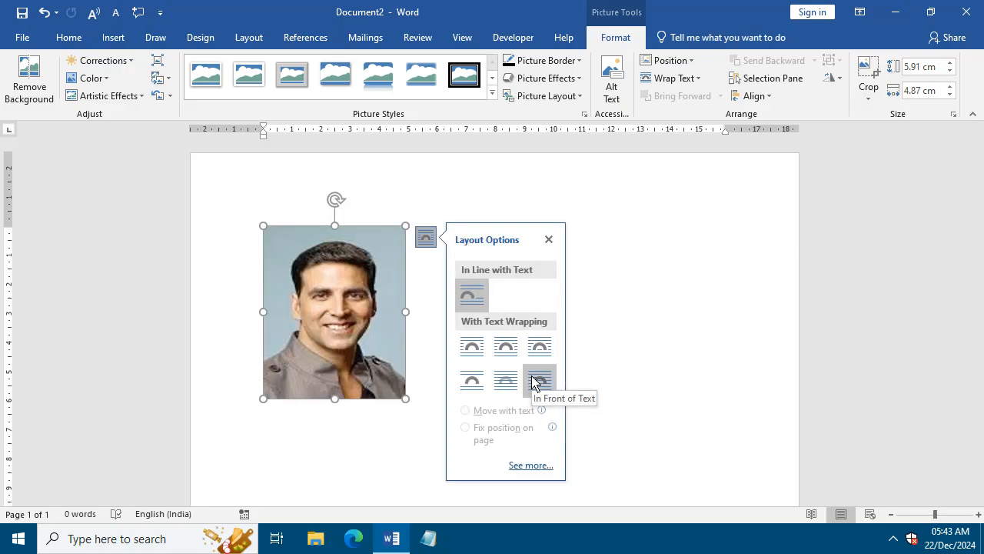
left_click(539, 379)
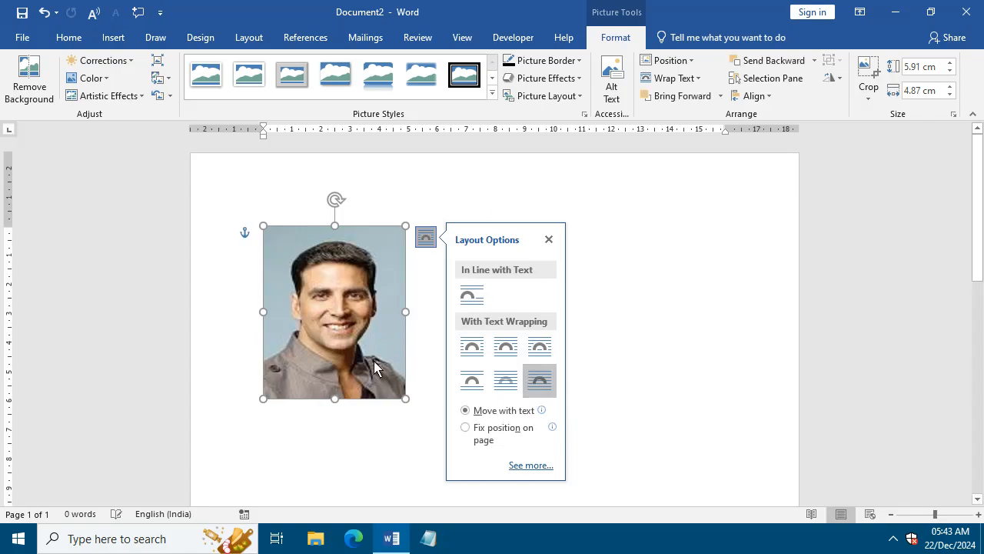
left_click_drag(325, 349, 344, 369)
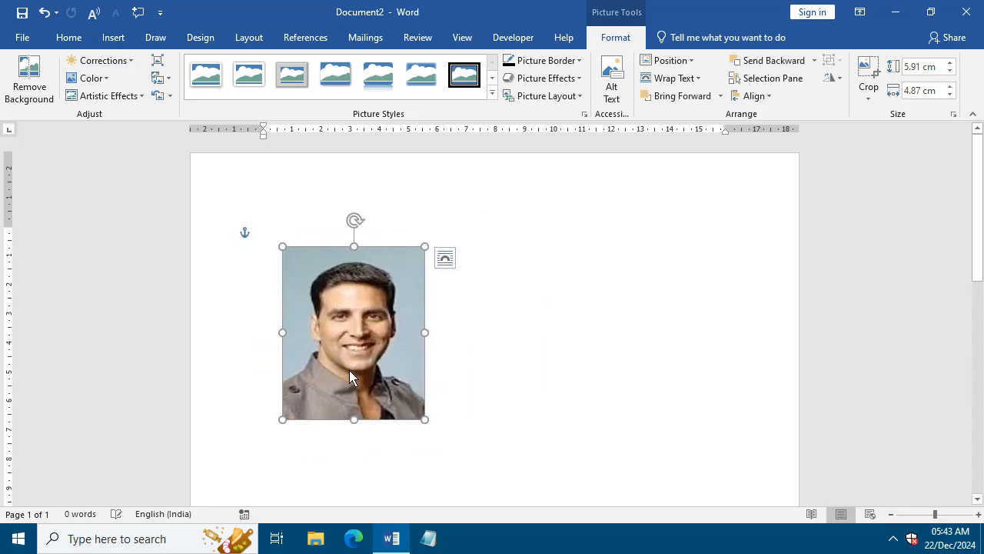
left_click(446, 259)
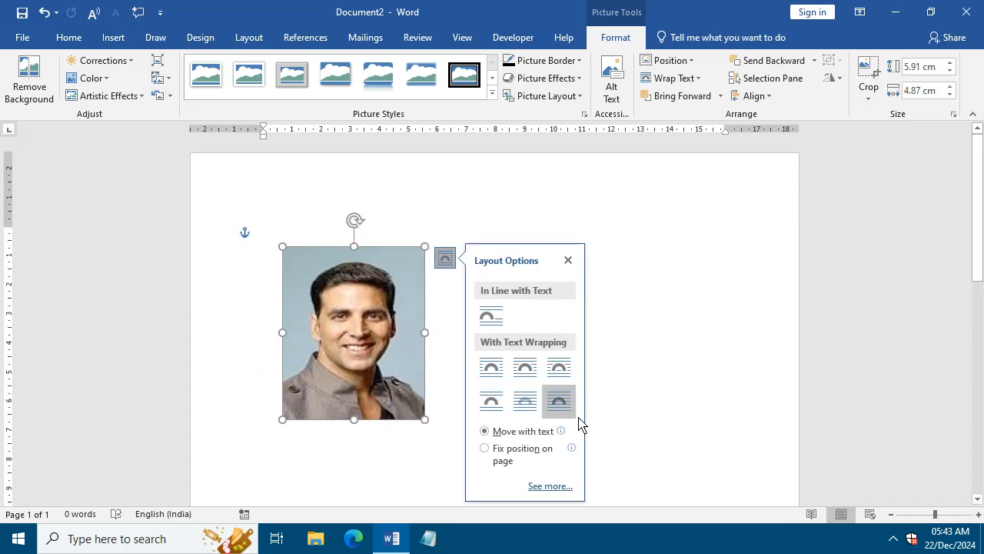
mouse_move(359, 370)
left_mouse_down()
mouse_move(358, 386)
mouse_move(366, 375)
mouse_move(355, 372)
left_mouse_up()
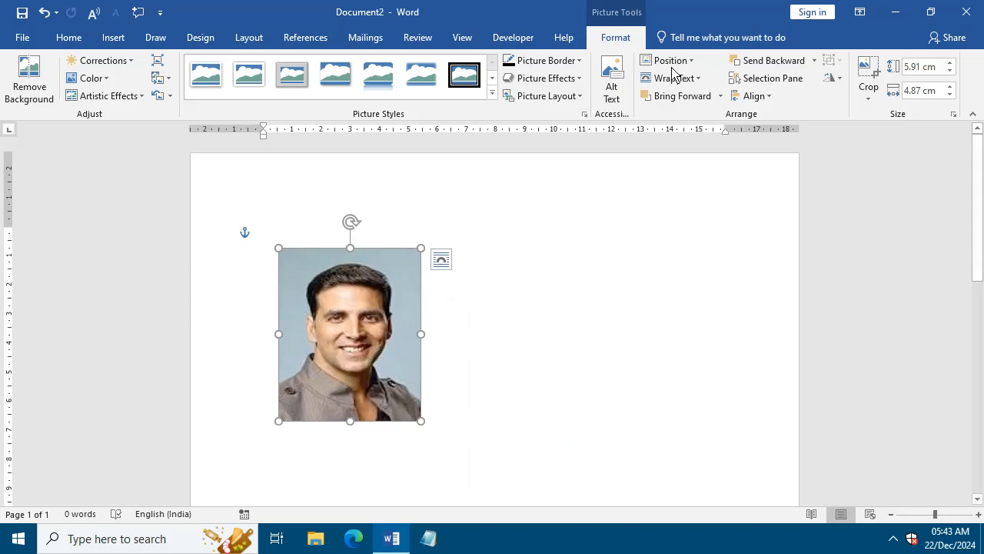
Give the portrait a 2¼ pt black border and shrink it to about 5.05 cm high and 4.15 cm wide.
left_click(547, 78)
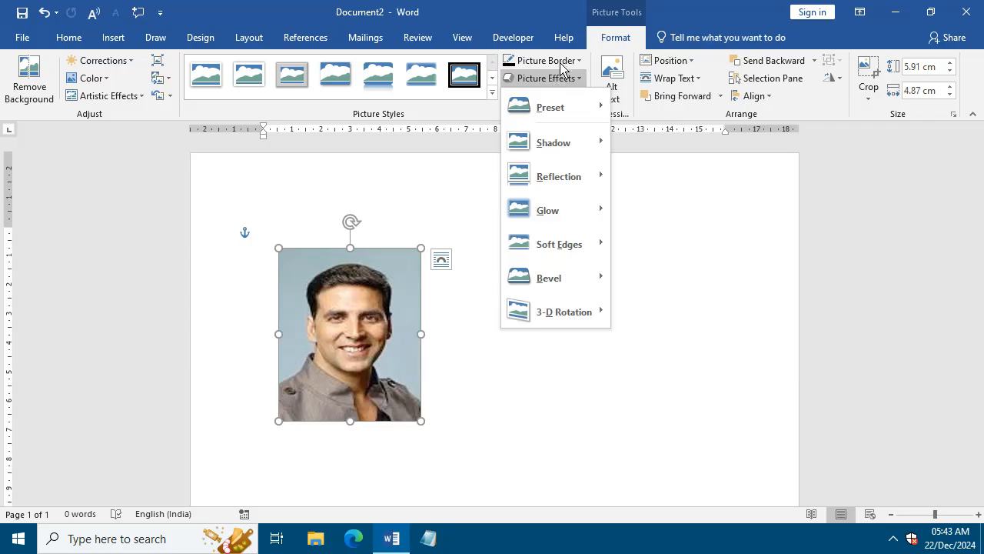
left_click(562, 66)
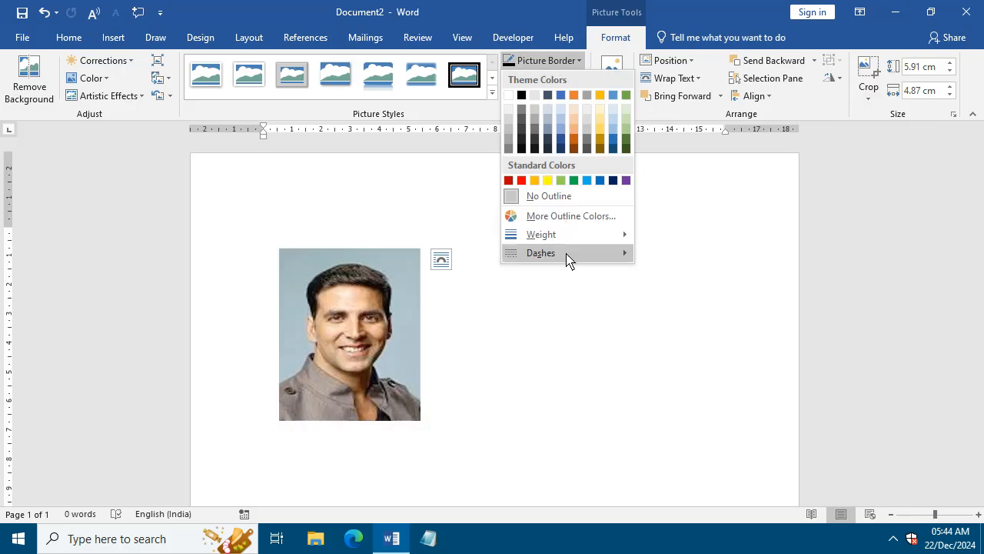
mouse_move(570, 237)
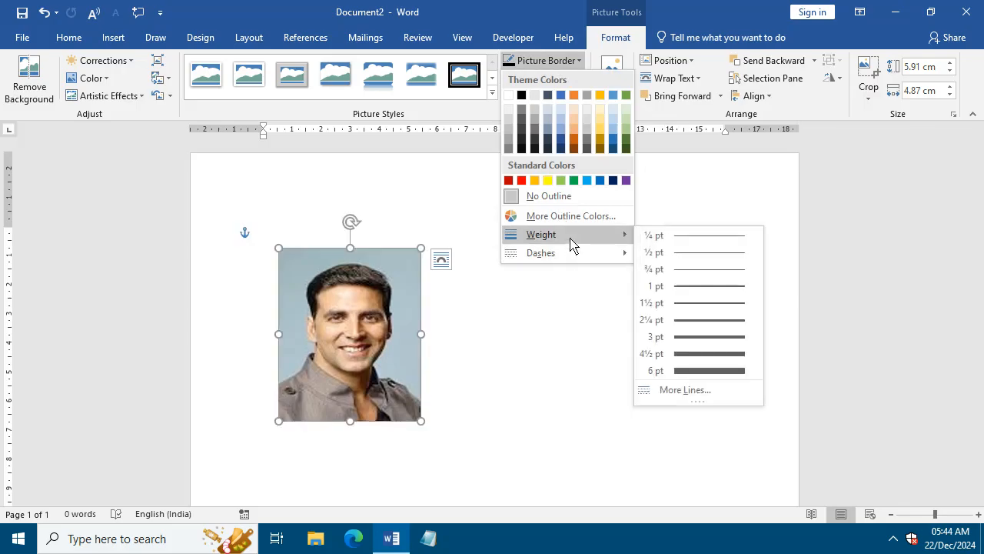
left_click(679, 328)
mouse_move(362, 366)
left_mouse_down()
mouse_move(402, 395)
mouse_move(322, 370)
mouse_move(366, 355)
left_mouse_up()
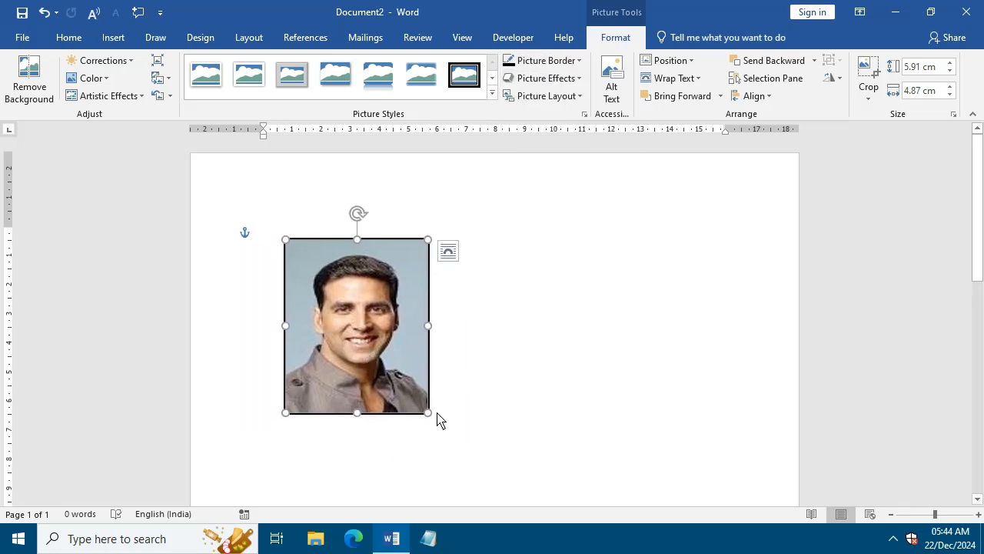
left_click_drag(428, 413, 408, 389)
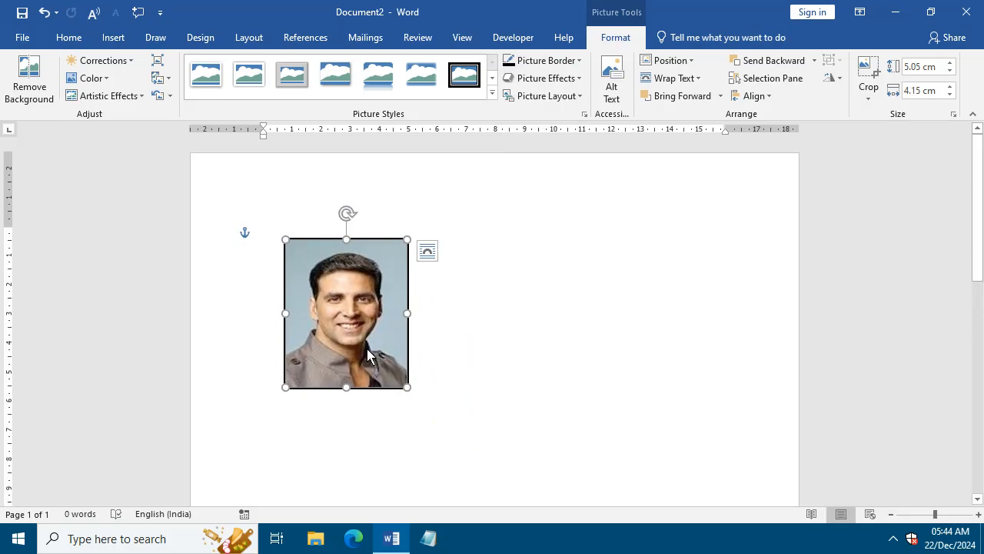
Make two copies of the bordered portrait and place them side by side to the right of the original.
left_click_drag(368, 355, 493, 330)
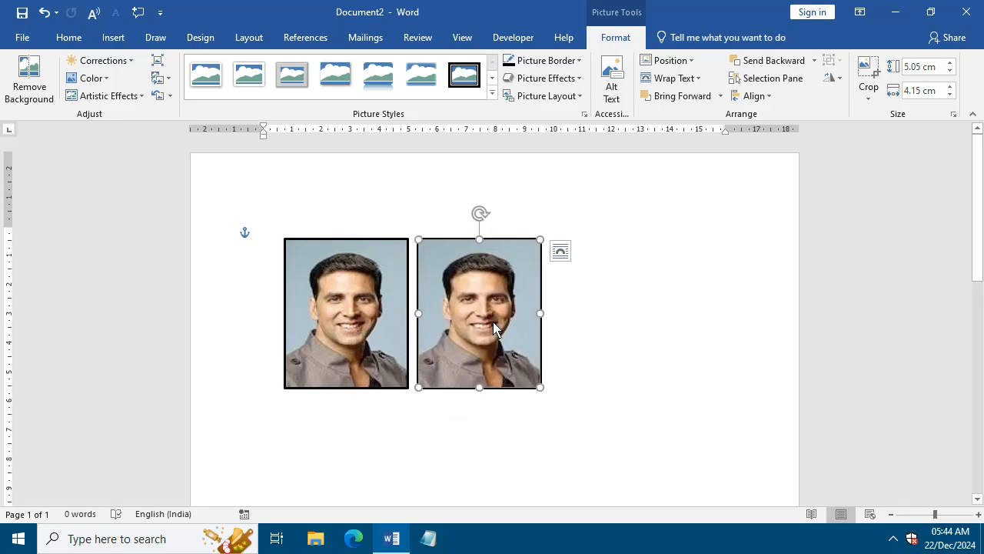
key("ctrl+d")
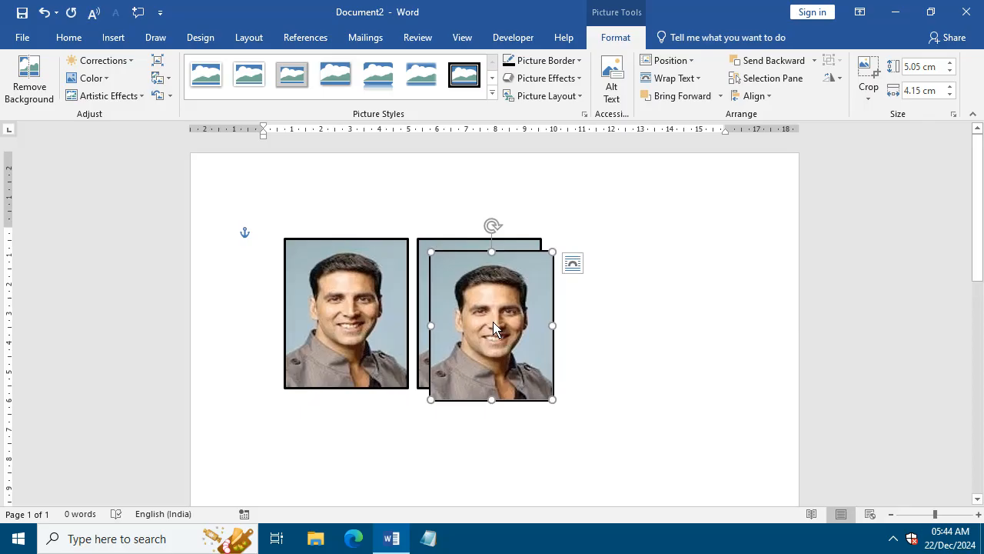
left_click_drag(494, 329, 614, 312)
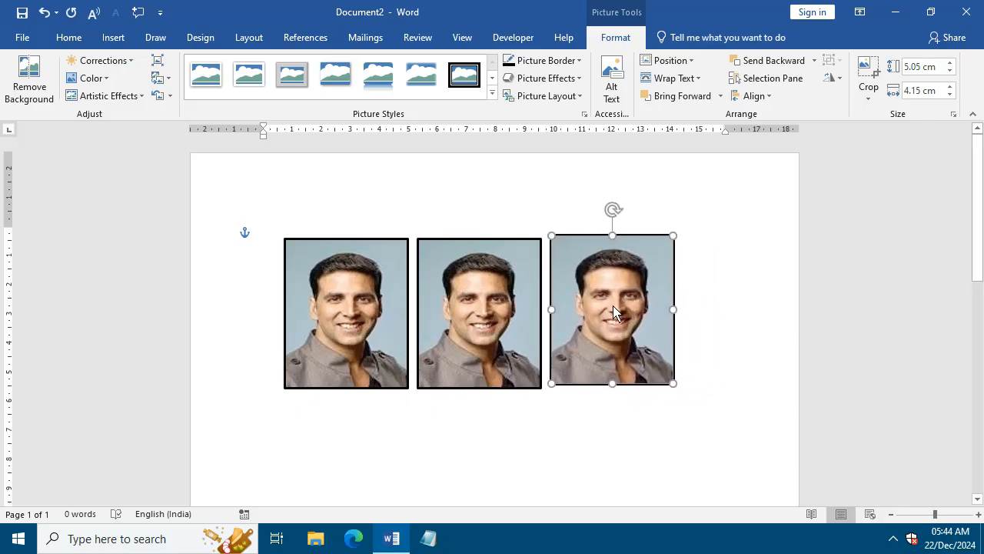
Shift the three portraits left toward the page margin, evenly spaced and aligned in one row.
mouse_move(325, 319)
left_mouse_down()
mouse_move(296, 314)
mouse_move(329, 332)
left_mouse_up()
left_click_drag(513, 327, 478, 323)
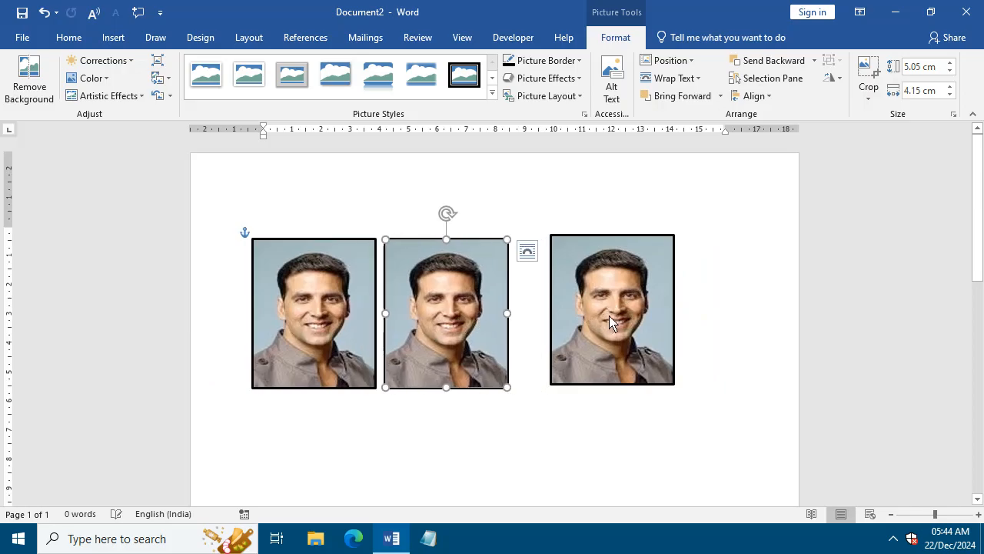
left_click_drag(608, 321, 576, 326)
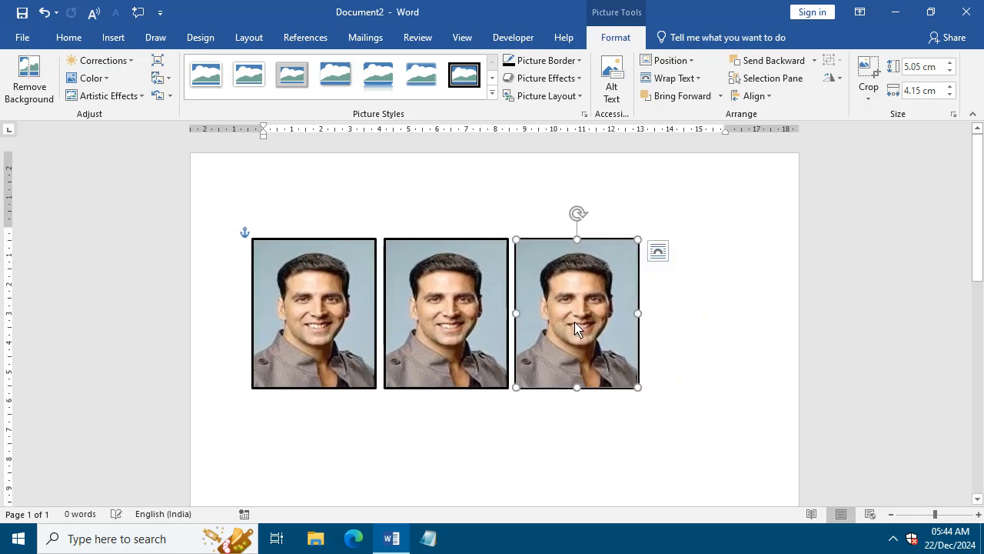
Duplicate the third portrait and place the copy at the right end of the row as the fourth photo.
key("ctrl+d")
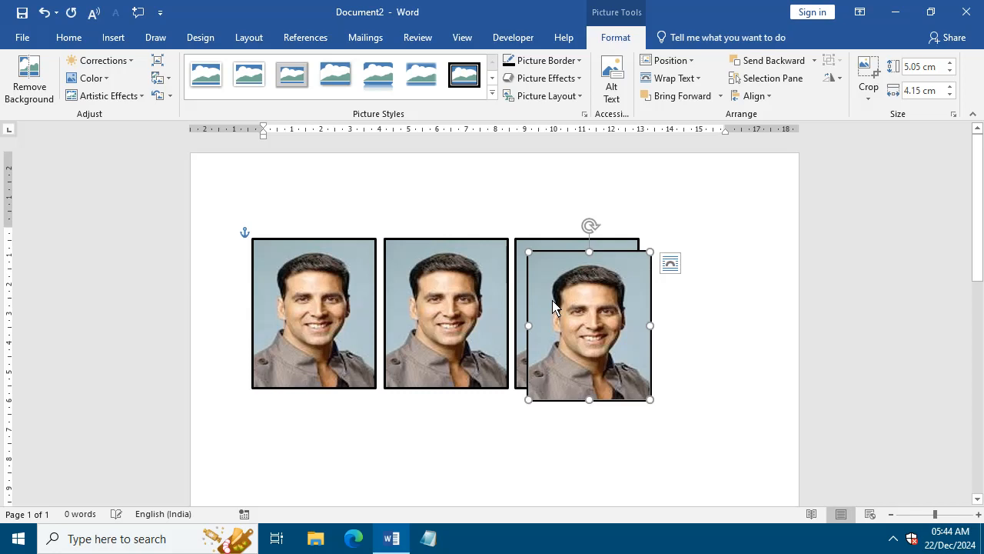
left_click_drag(612, 350, 730, 334)
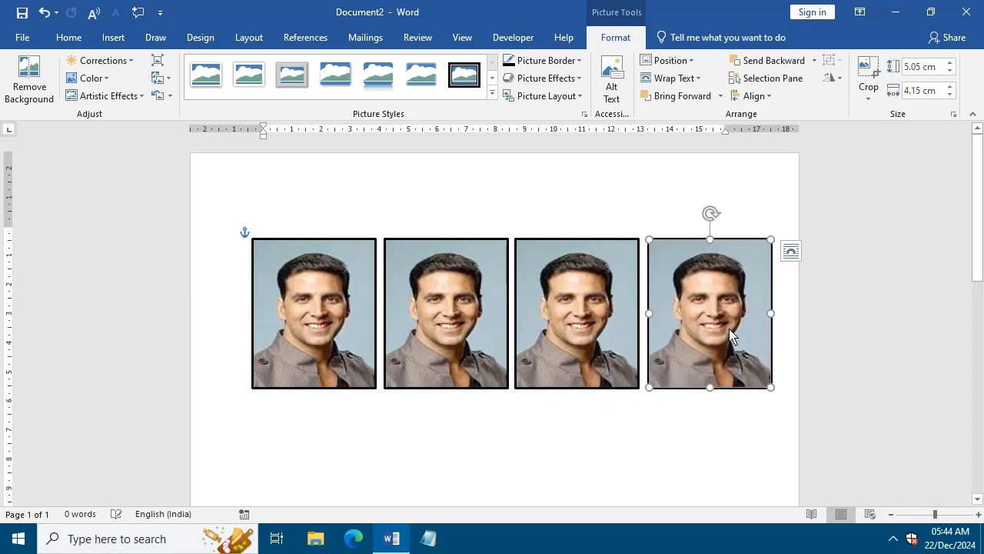
left_click(435, 437)
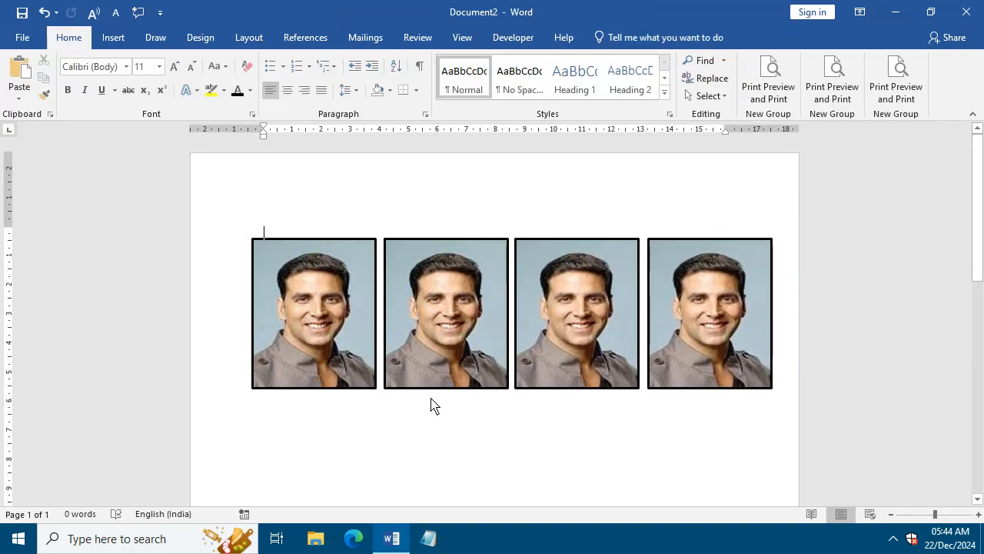
Select all four portraits in the row and group them into one object.
left_click(332, 324)
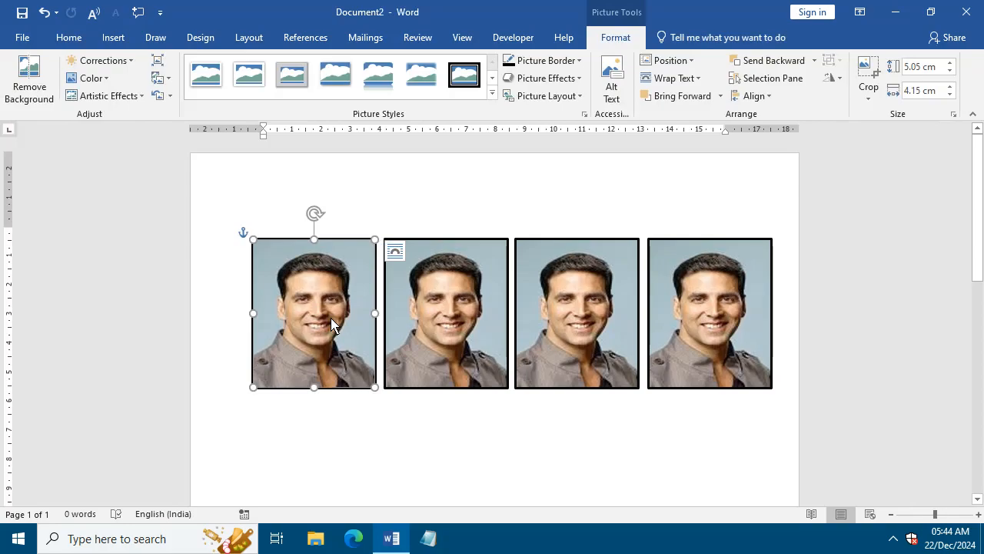
left_click(440, 347, "ctrl")
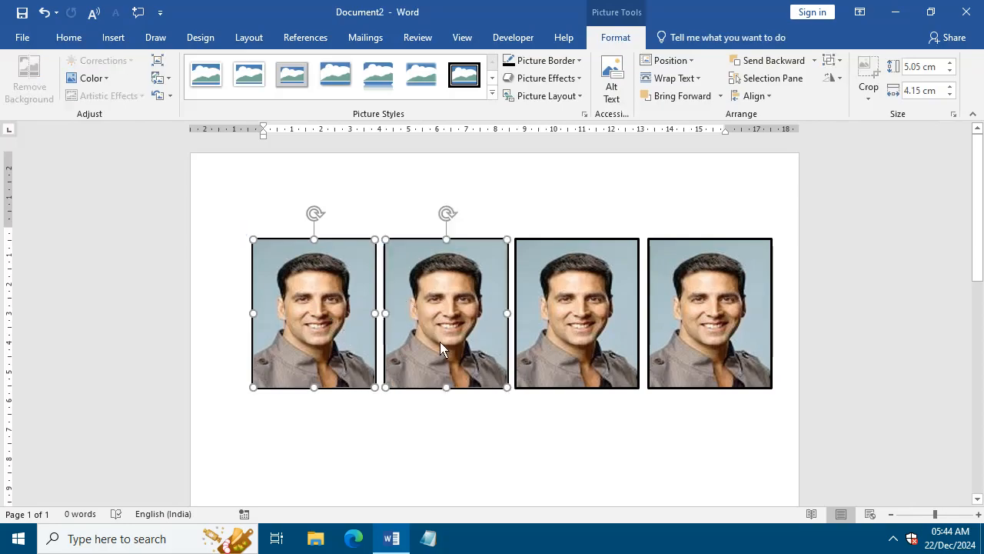
left_click(564, 310, "ctrl")
left_click(706, 322, "ctrl")
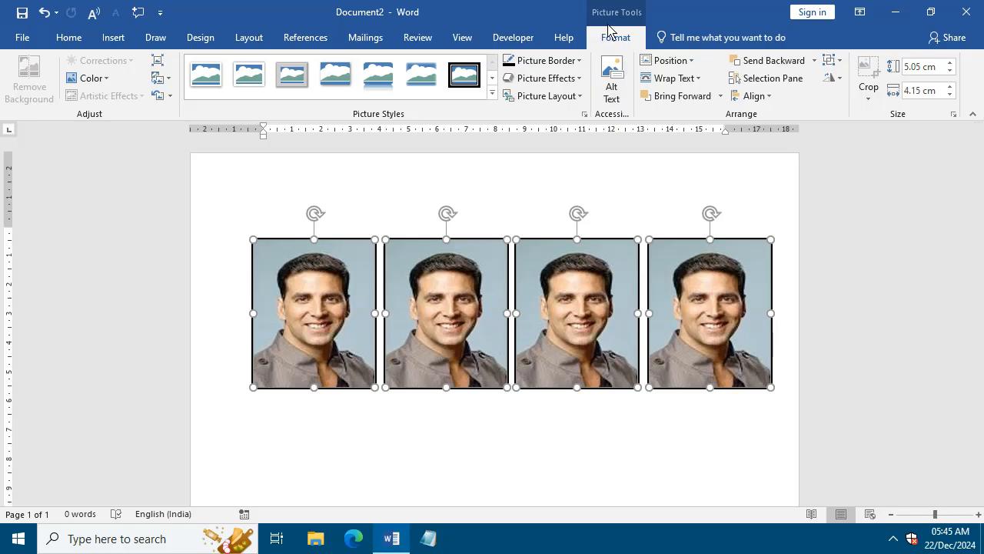
left_click(833, 62)
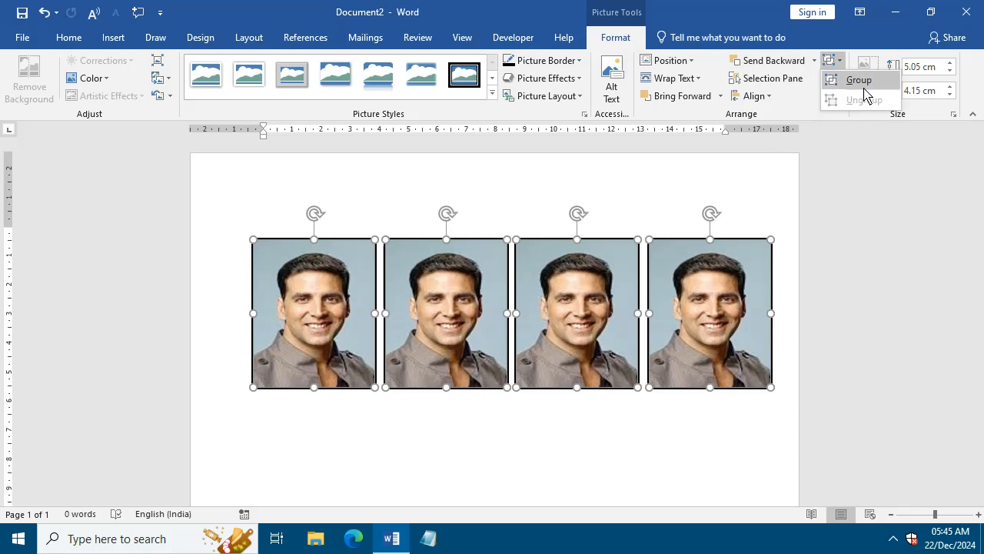
left_click(861, 82)
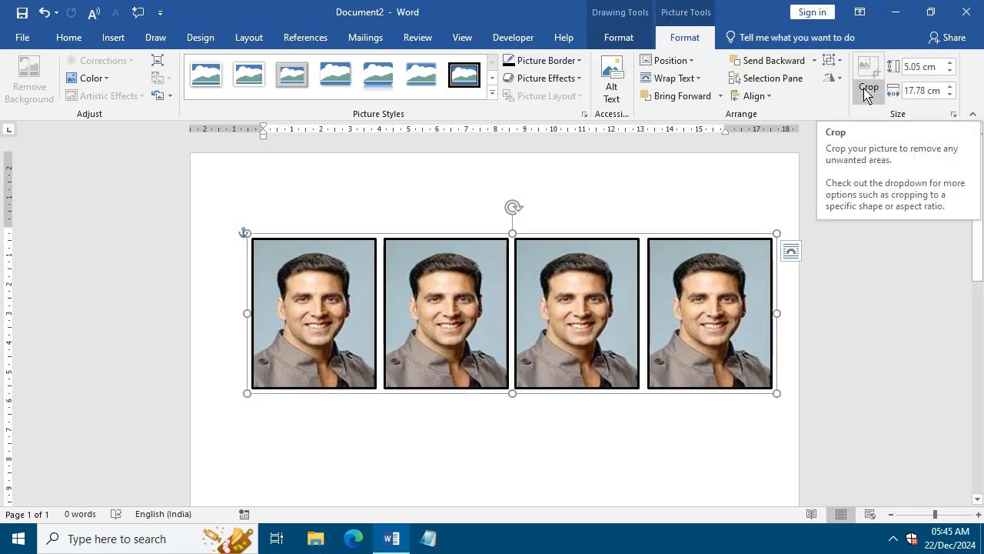
Copy the grouped row of portraits directly below the first row to form a second row.
left_click_drag(418, 340, 400, 409)
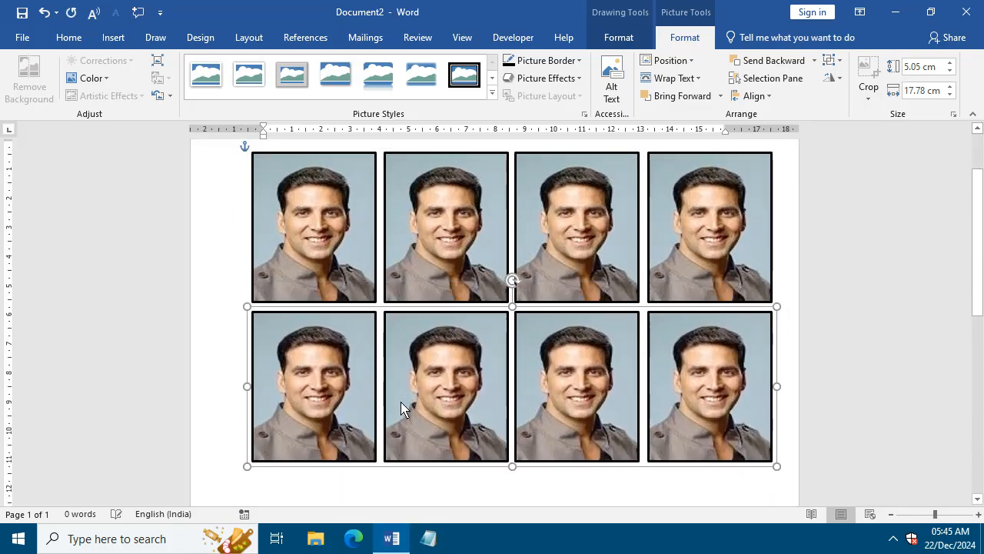
left_click(854, 450)
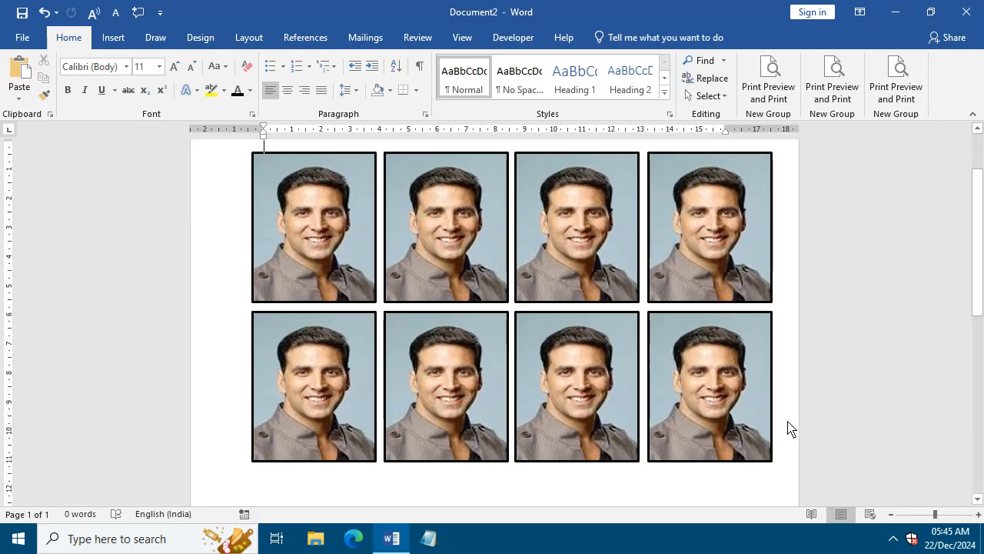
left_click(893, 539)
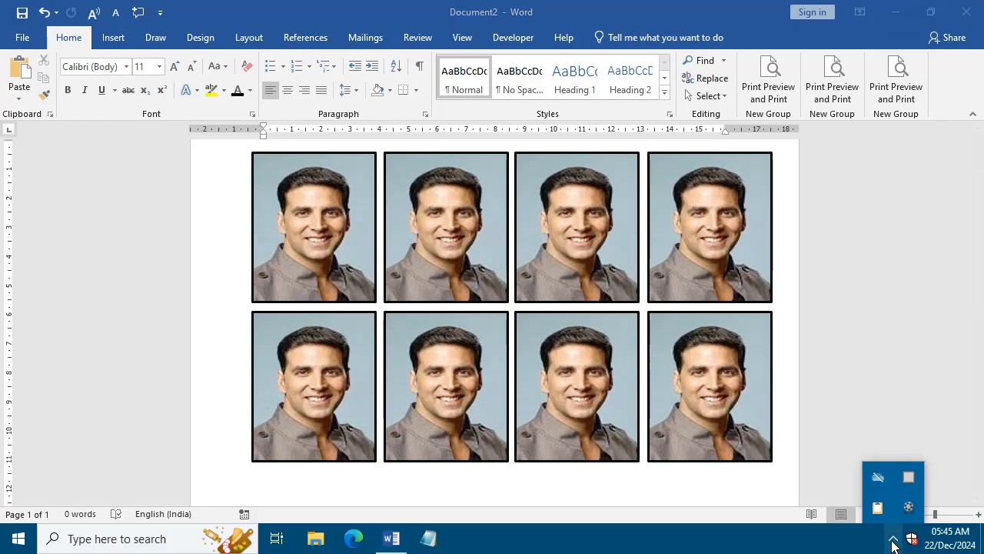